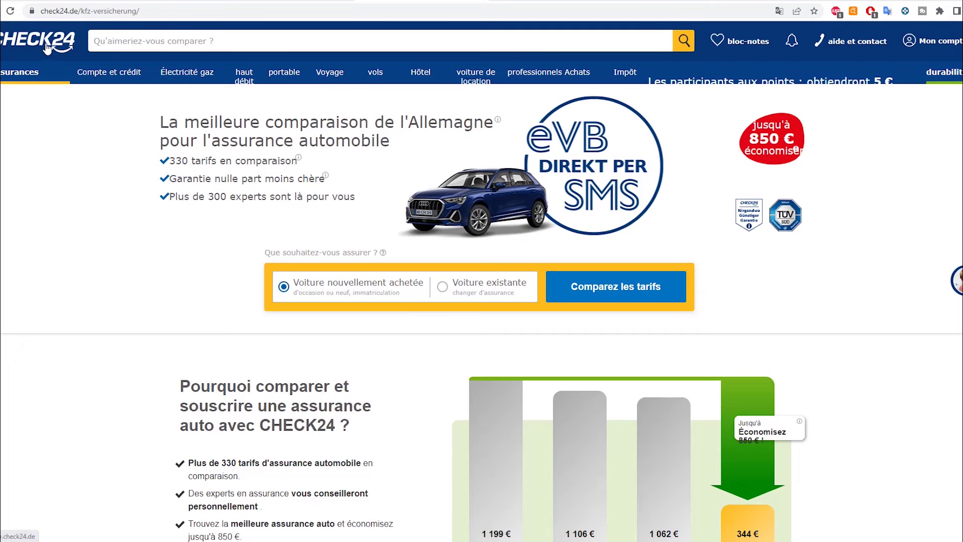
# Open the car insurance comparison and start comparing tariffs for a newly purchased car
pyautogui.moveTo(39, 73)
pyautogui.click(27, 120)
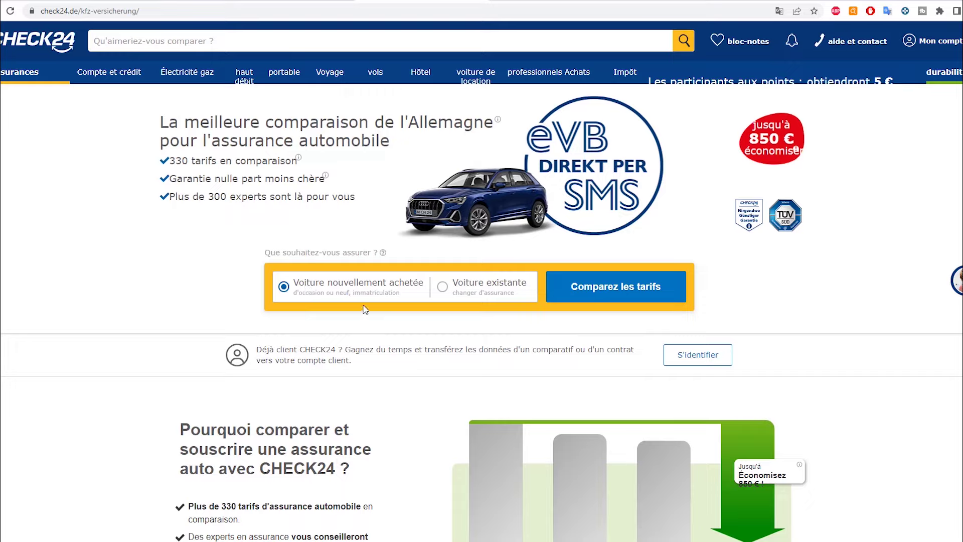
pyautogui.click(617, 297)
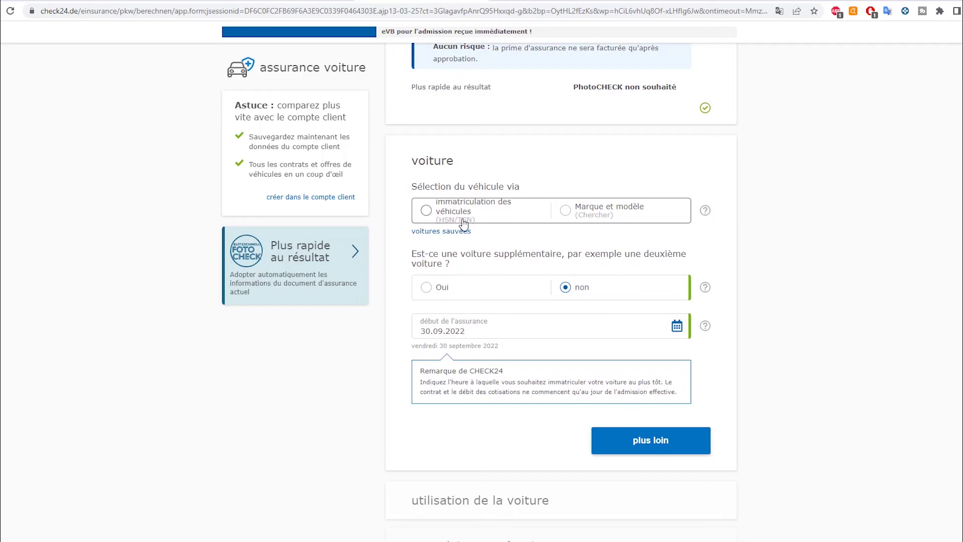
# Select the vehicle by make and model, choosing Audi, series A4 and fuel type Diesel
pyautogui.click(566, 210)
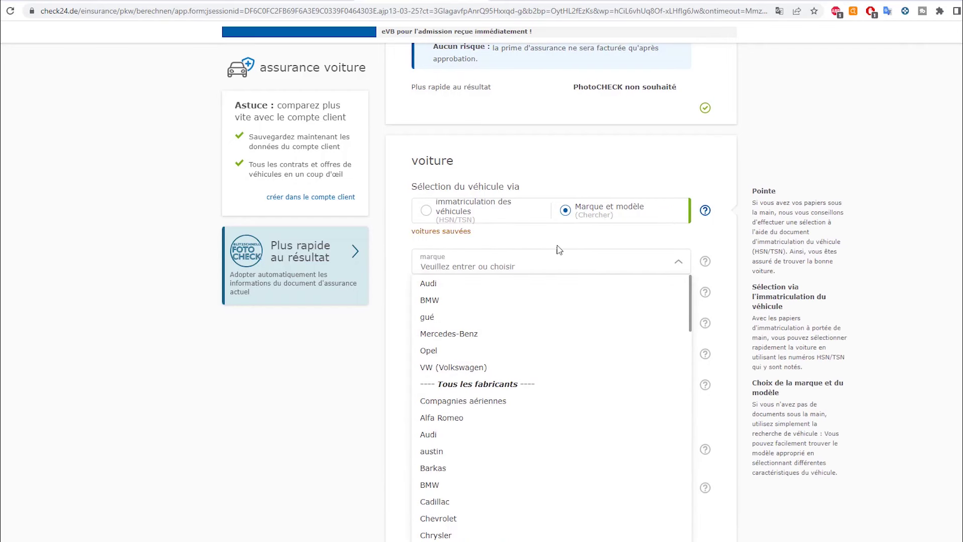
pyautogui.click(444, 284)
pyautogui.click(441, 290)
pyautogui.click(436, 322)
pyautogui.click(436, 324)
pyautogui.click(440, 362)
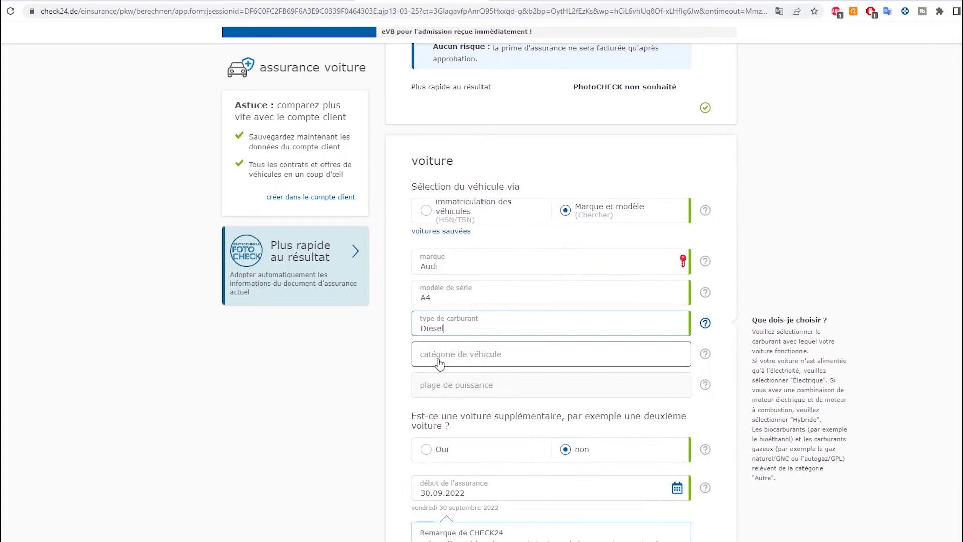
# Set the category to Limousine and the power range to 150–159 ch, and choose the Audi A4 2.0 TDI built 2013–2015
pyautogui.click(440, 362)
pyautogui.click(443, 408)
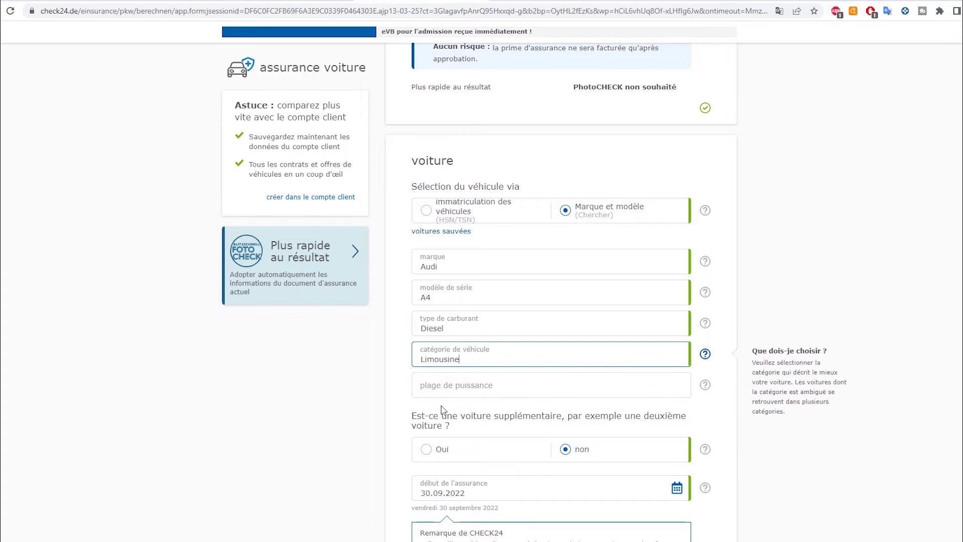
pyautogui.click(474, 383)
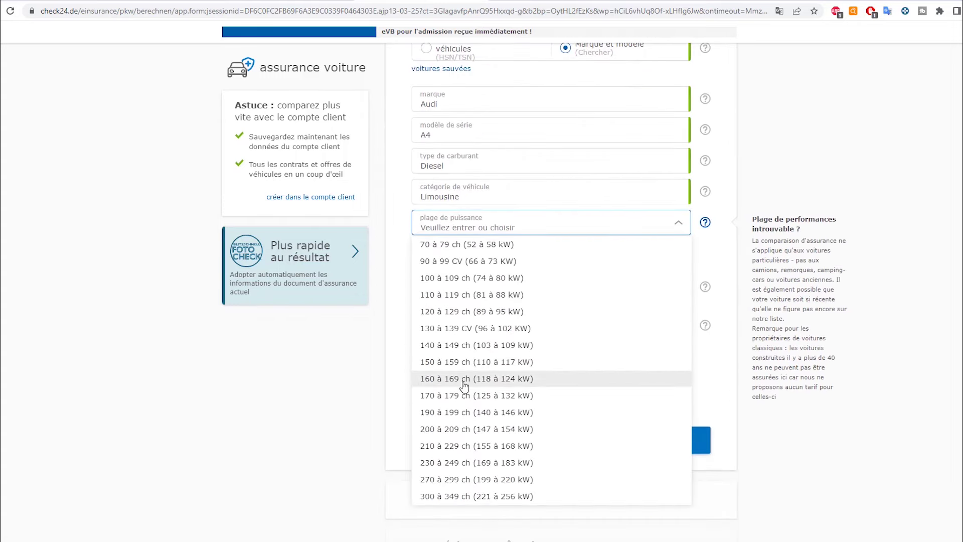
pyautogui.click(457, 363)
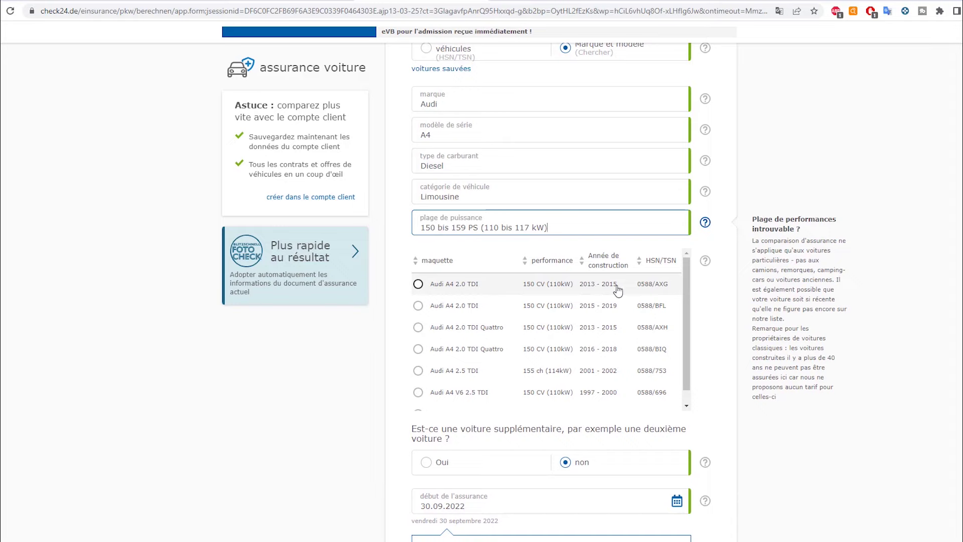
pyautogui.click(459, 284)
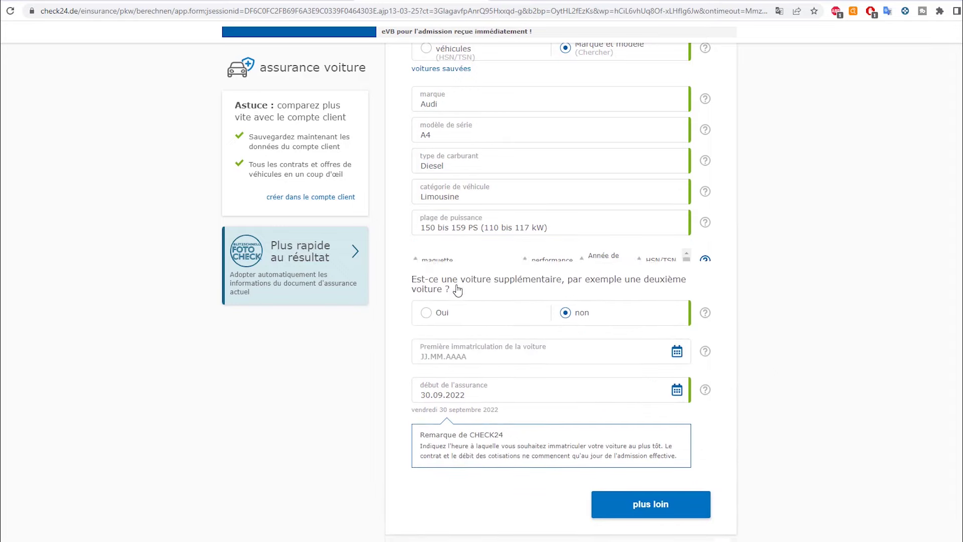
# Enter 01.01.2015 as the car's first registration date
pyautogui.scroll(-3, 409, 366)
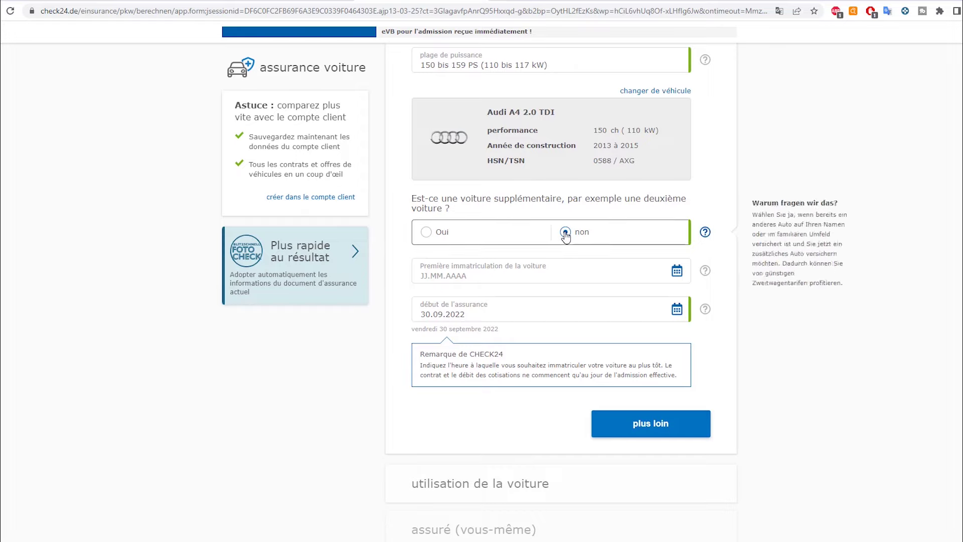
pyautogui.moveTo(504, 276)
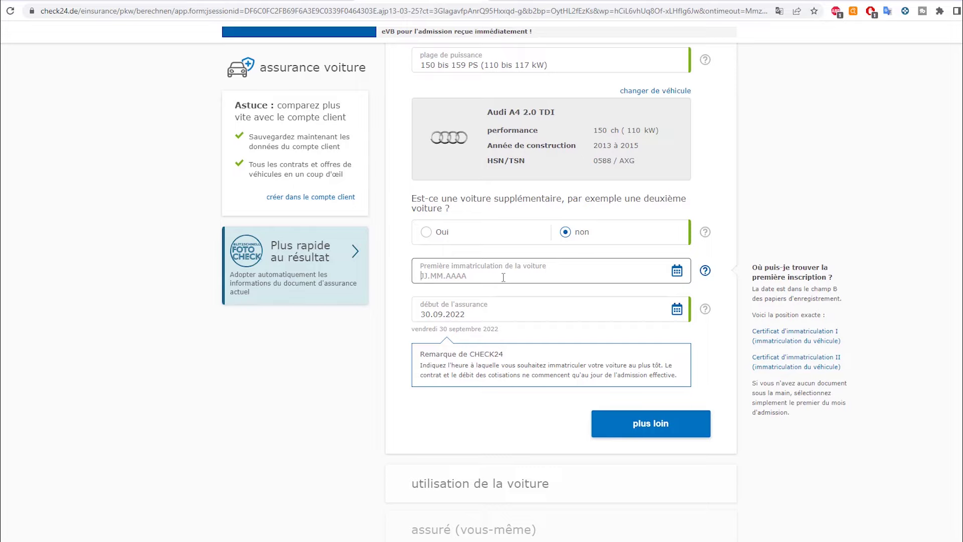
pyautogui.write('01.01.2015')
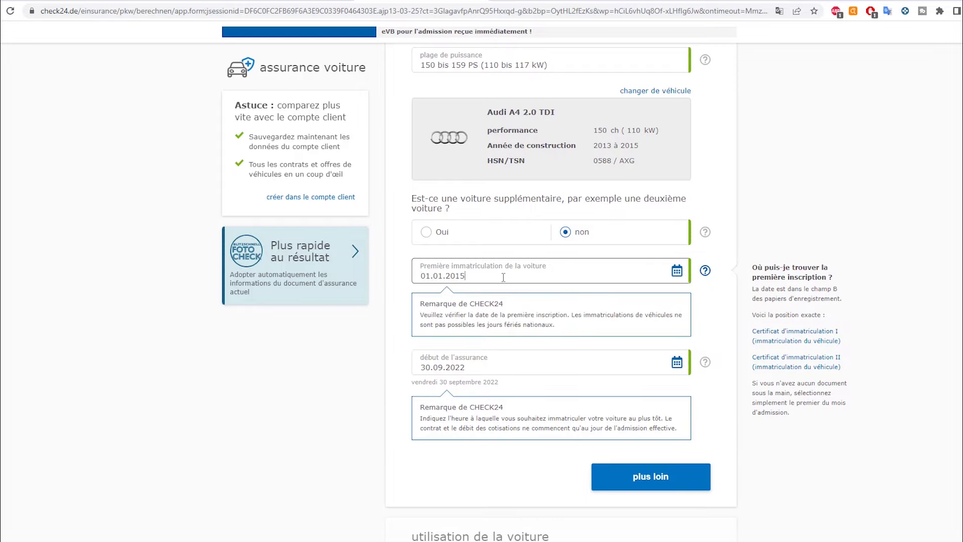
# Set the insurance start date to 01.10.2022 and continue to the car usage section
pyautogui.scroll(-2, 504, 278)
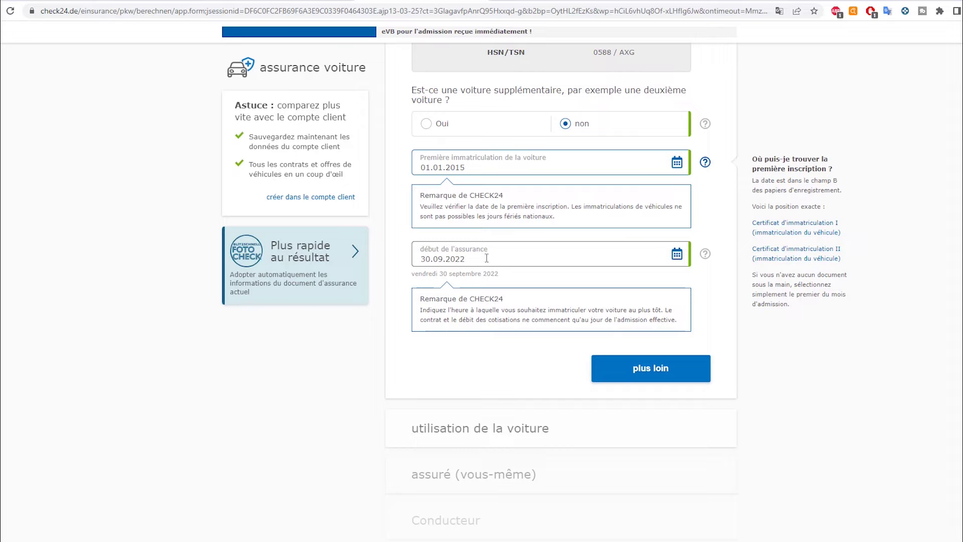
pyautogui.click(439, 258)
pyautogui.doubleClick(425, 259)
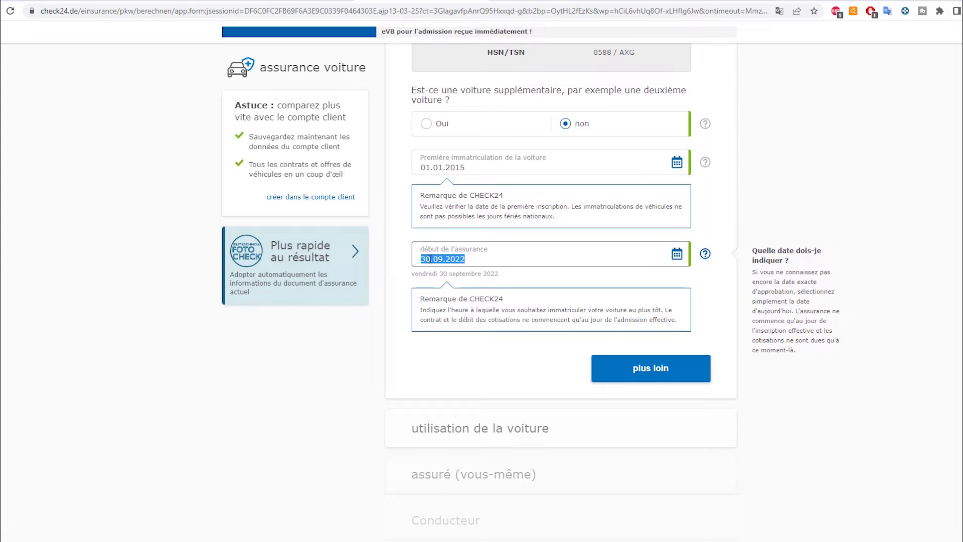
pyautogui.write('0')
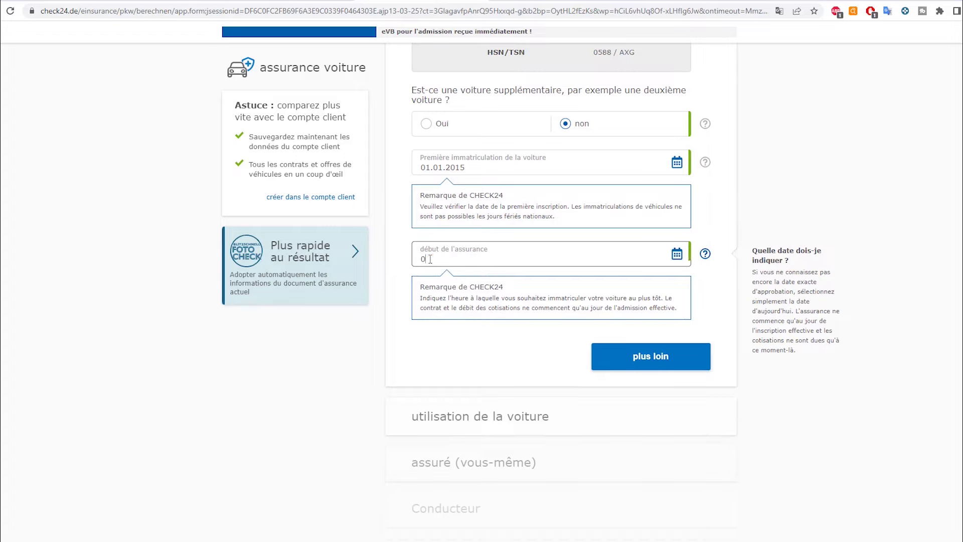
pyautogui.write('1.10.2022')
pyautogui.click(659, 374)
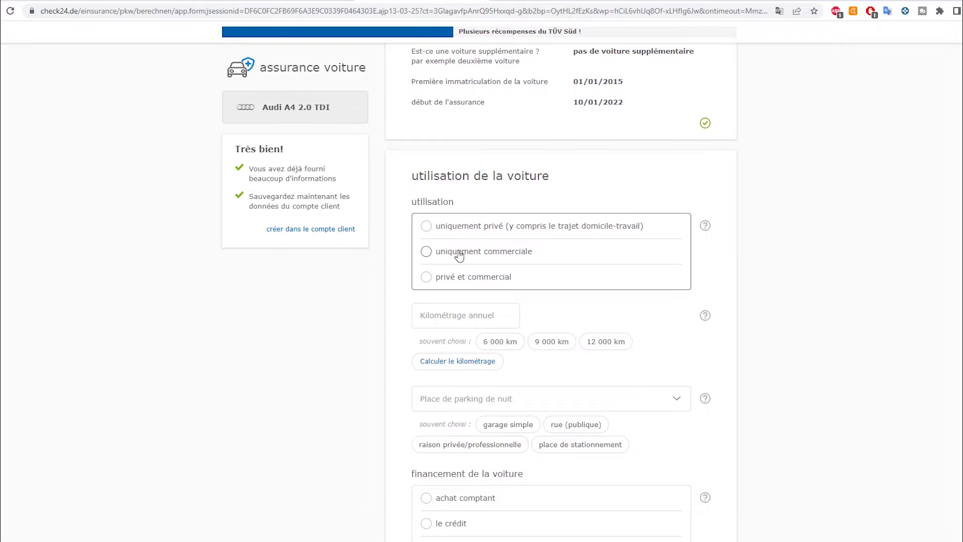
# Set the car's usage to private only, including commuting, and open the annual mileage for entry
pyautogui.click(469, 232)
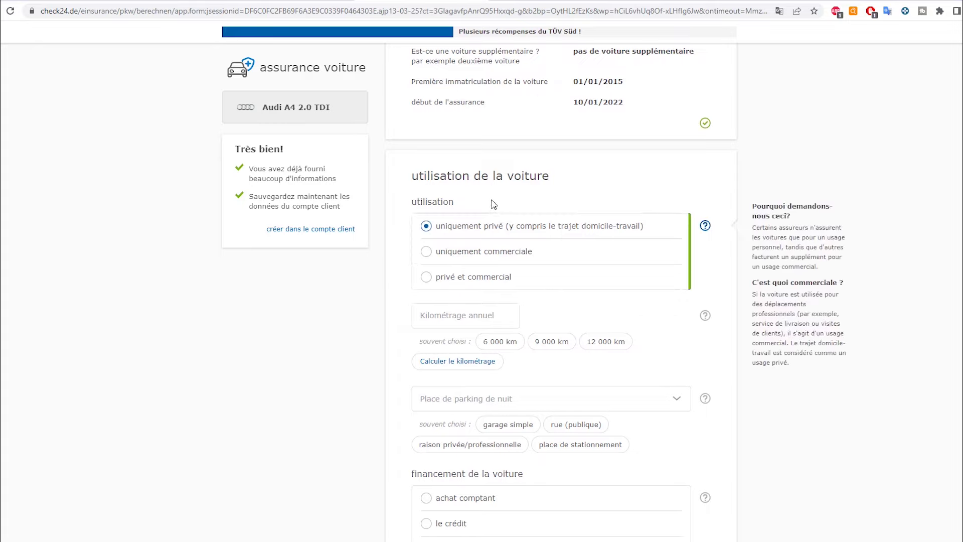
pyautogui.click(432, 315)
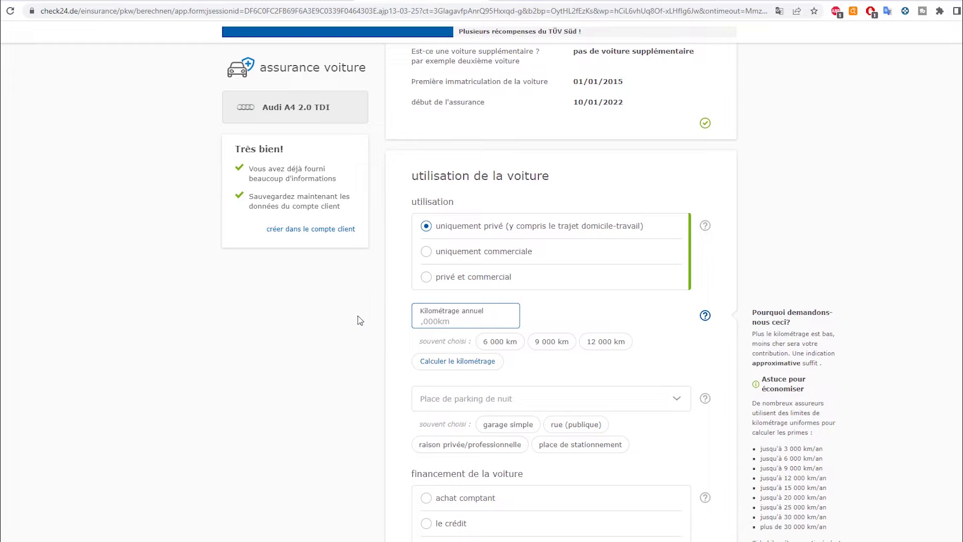
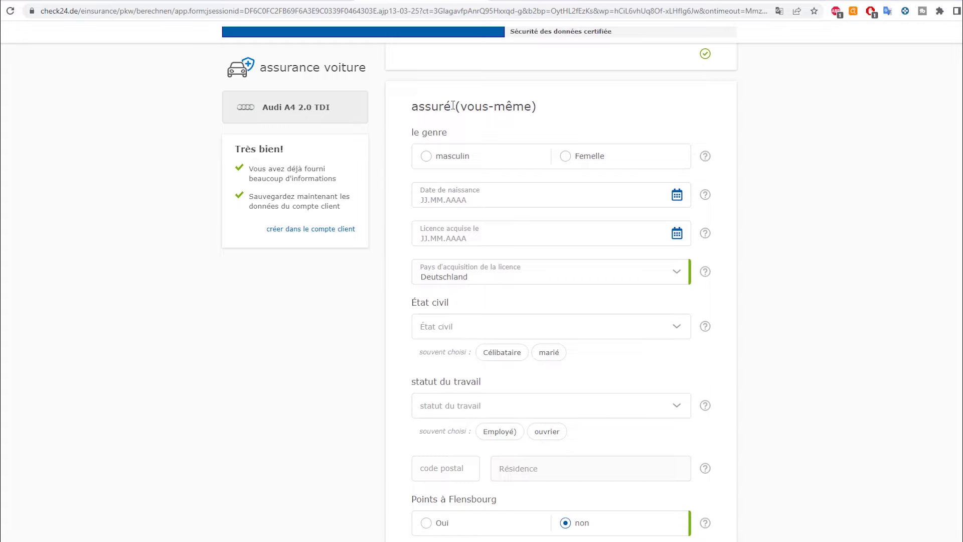
# Set the insured person's gender to male, enter the date of birth, and give 01.01.2010 as the licence acquisition date
pyautogui.click(437, 156)
pyautogui.click(449, 198)
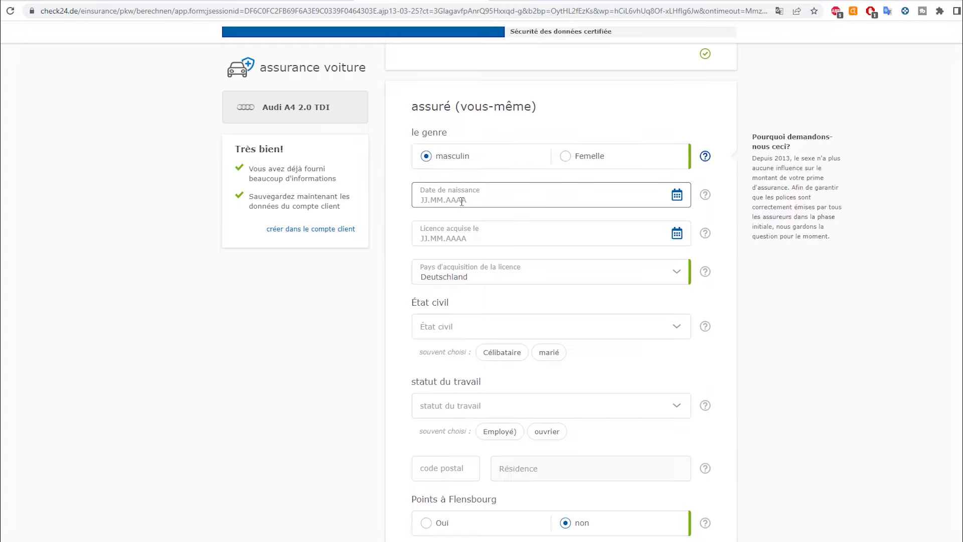
pyautogui.write('01.01.1980')
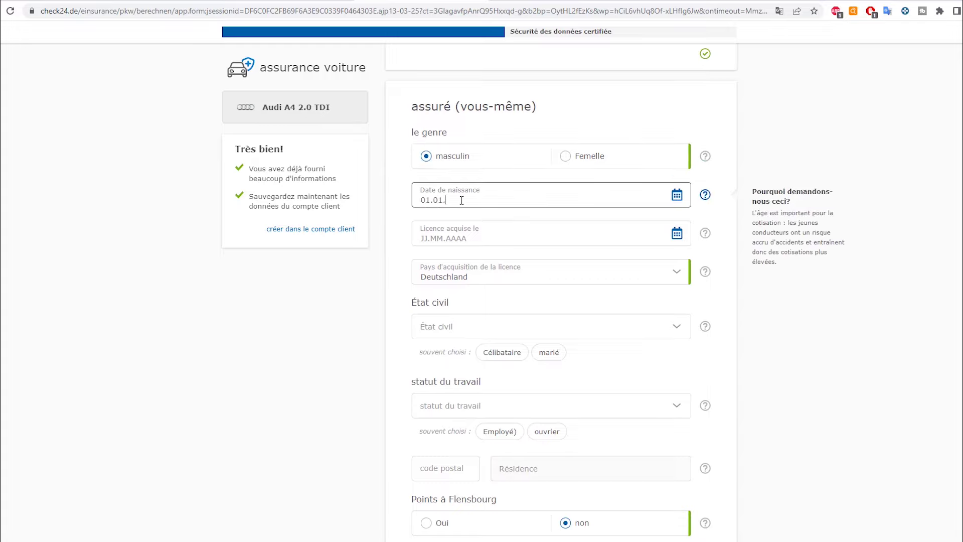
pyautogui.click(465, 236)
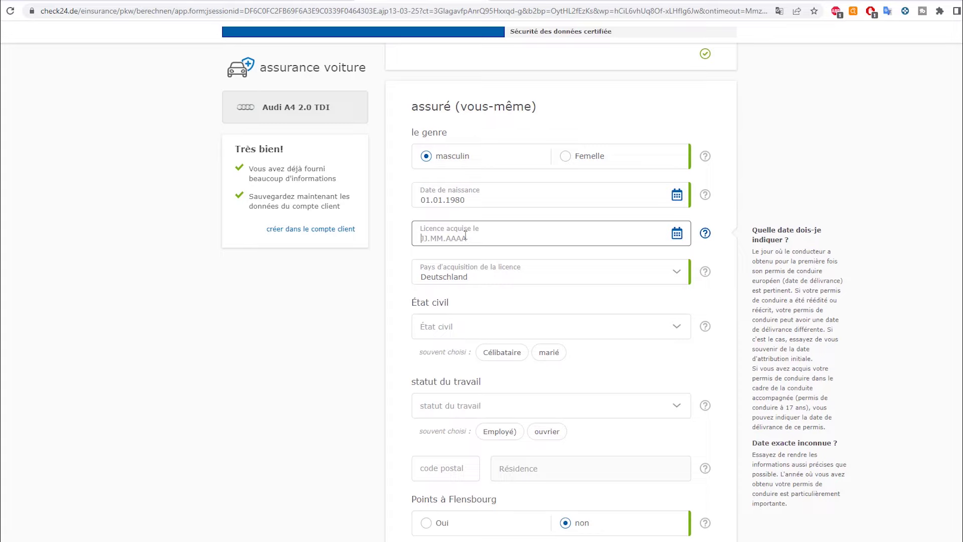
pyautogui.write('01.01.2010')
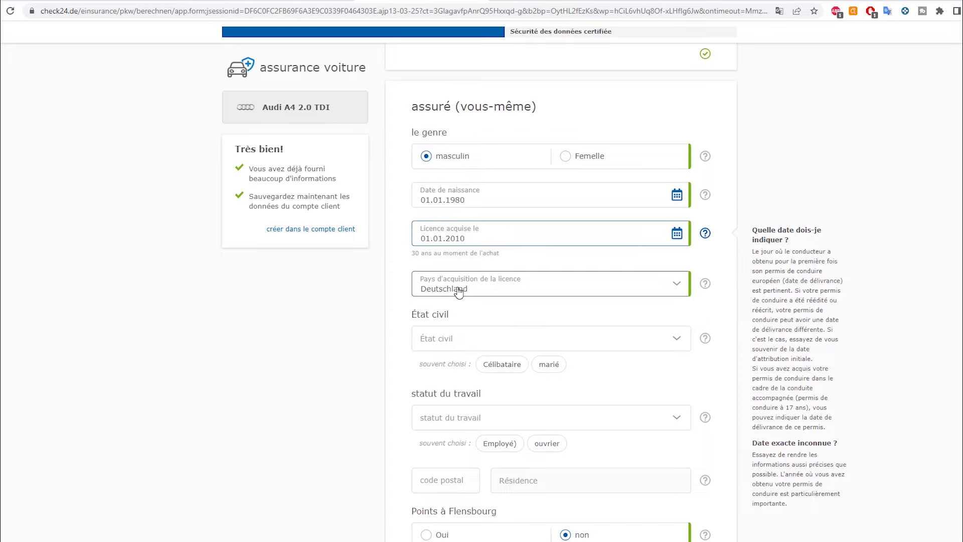
# Set the country where the driving licence was acquired to Maroc
pyautogui.click(491, 289)
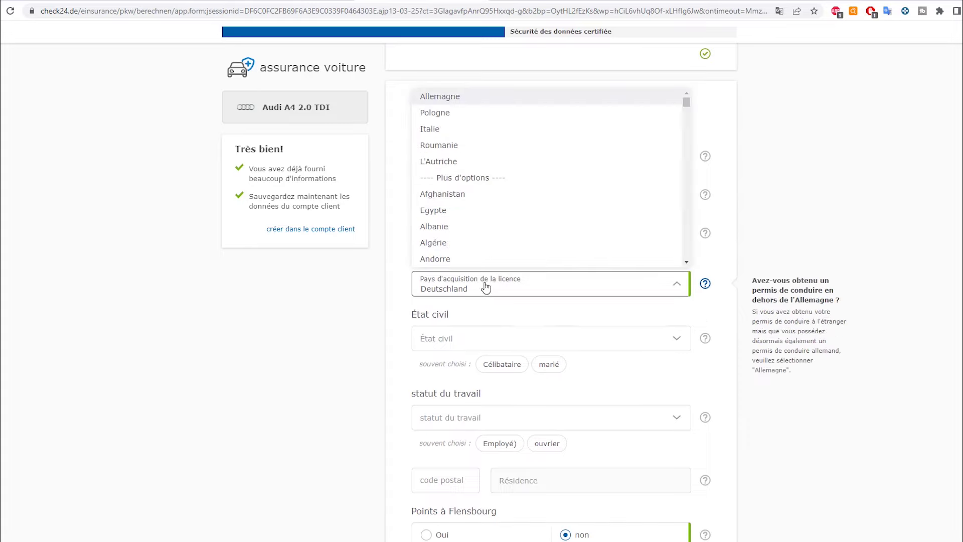
pyautogui.scroll(-20, 490, 234)
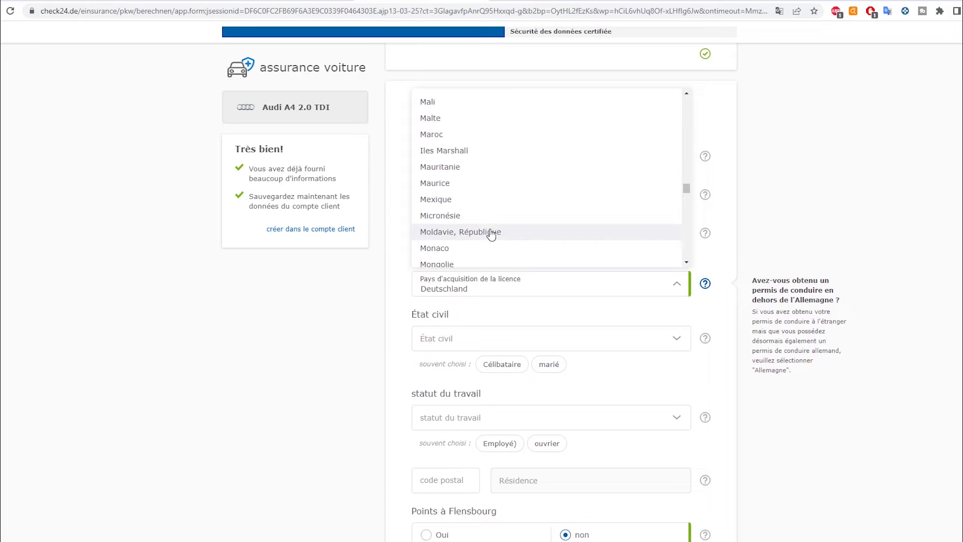
pyautogui.click(464, 134)
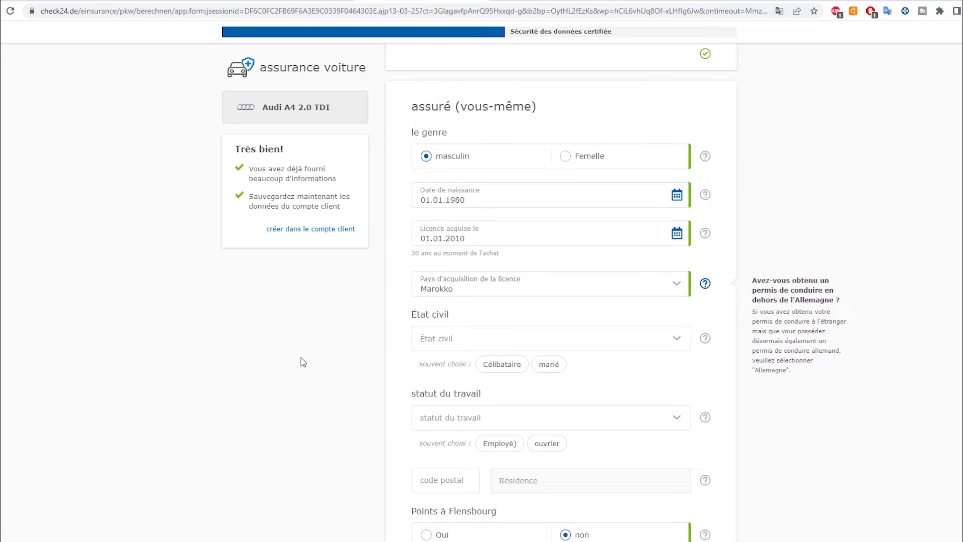
# Set the marital status to marié and the work status to femme au foyer/mari
pyautogui.click(426, 338)
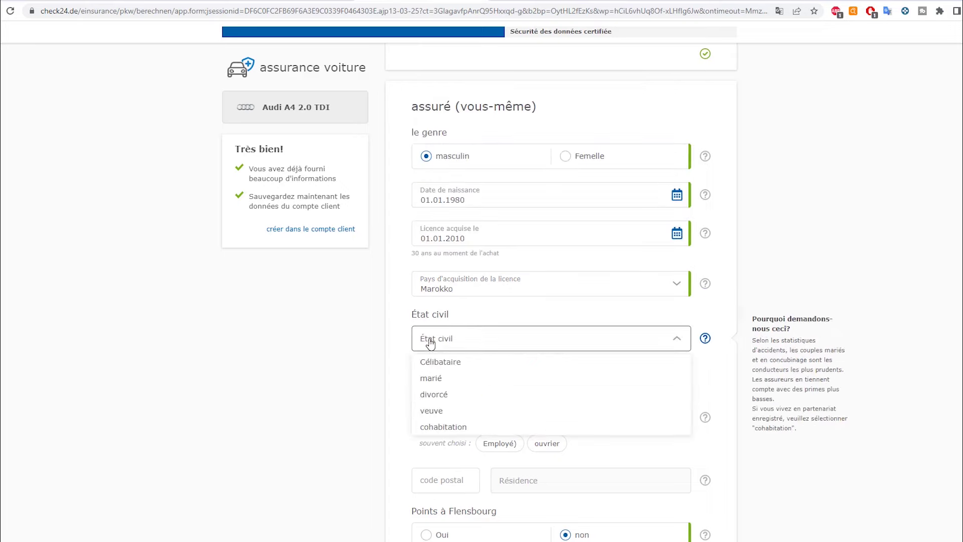
pyautogui.click(438, 378)
pyautogui.click(447, 209)
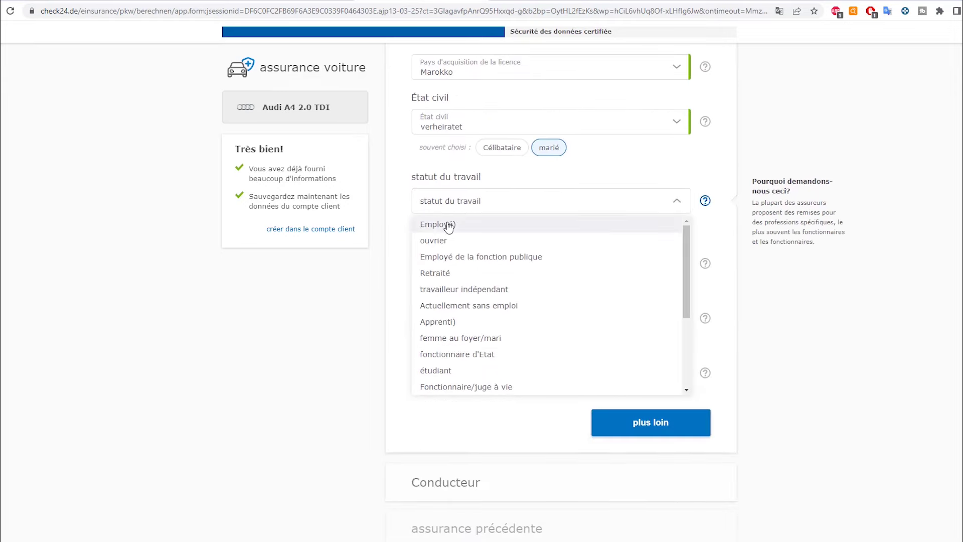
pyautogui.click(489, 339)
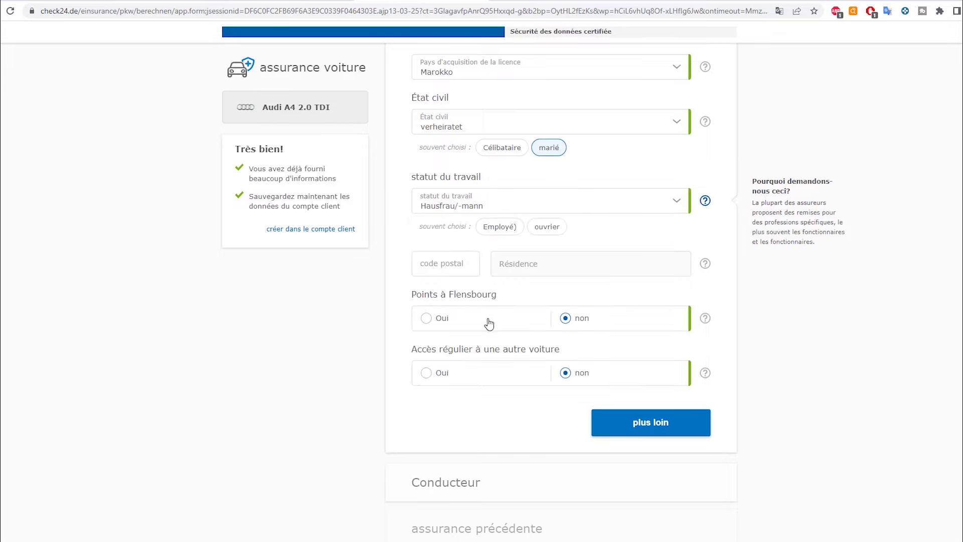
# Enter the insured person's postal code and continue to the driver section
pyautogui.click(340, 293)
pyautogui.click(445, 266)
pyautogui.write('14480')
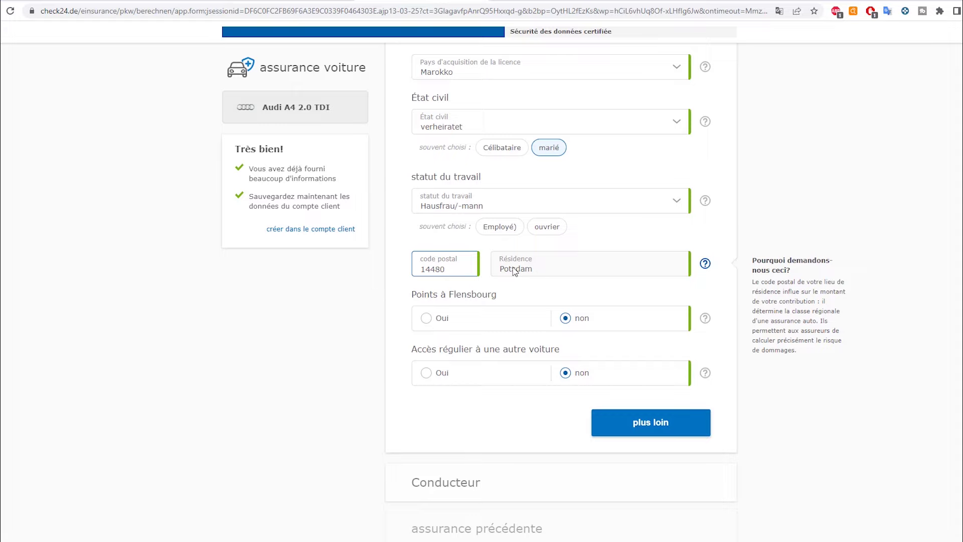
pyautogui.scroll(-2, 366, 344)
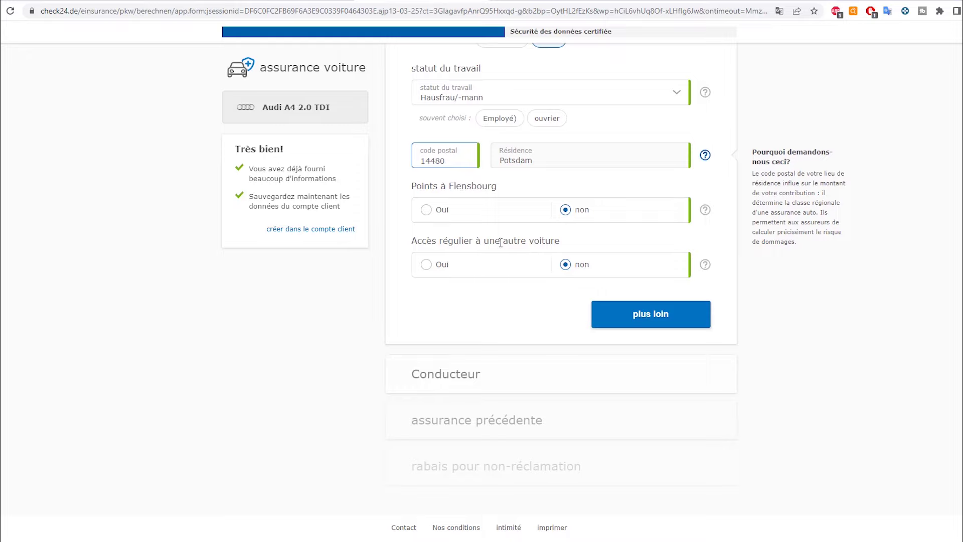
pyautogui.click(615, 310)
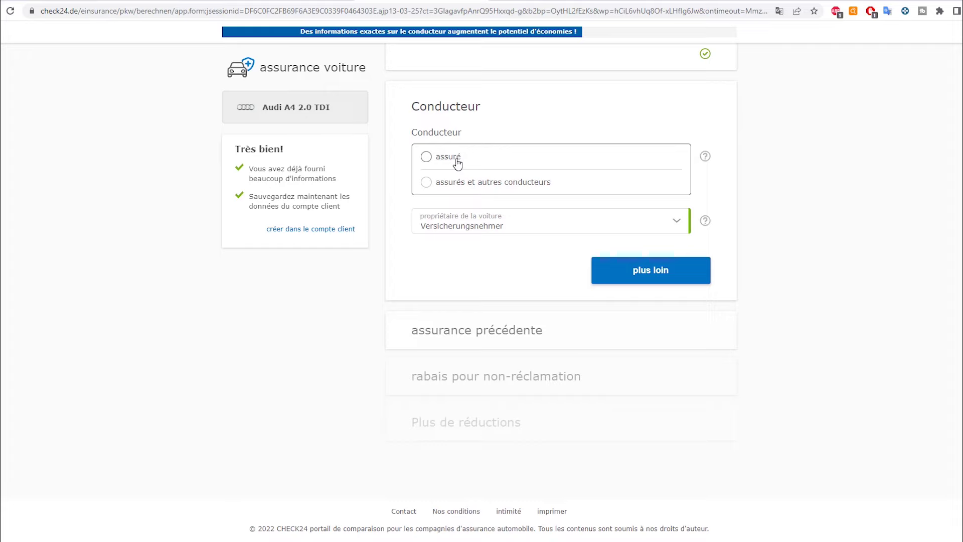
# Limit the drivers to the insured person only and choose the insured as the car's owner
pyautogui.click(458, 182)
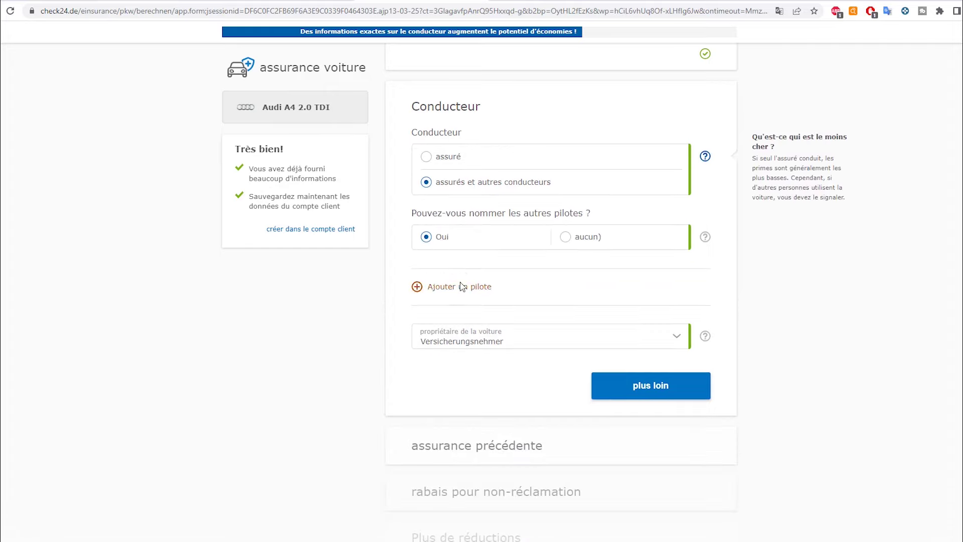
pyautogui.click(451, 157)
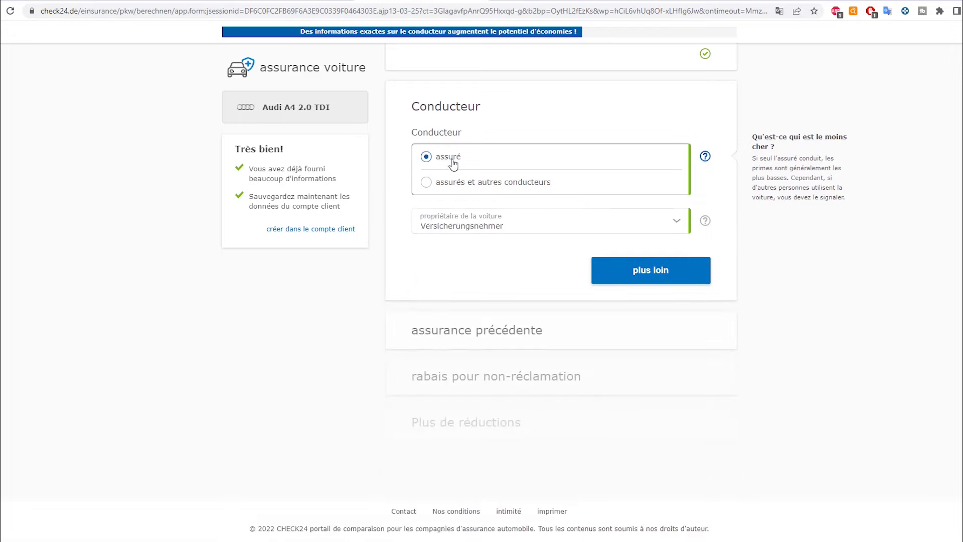
pyautogui.click(457, 228)
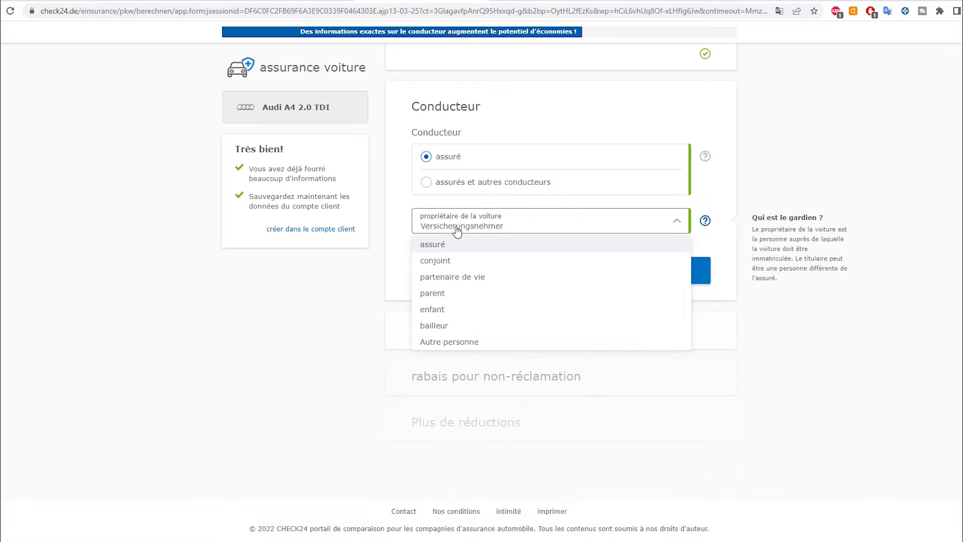
pyautogui.click(456, 245)
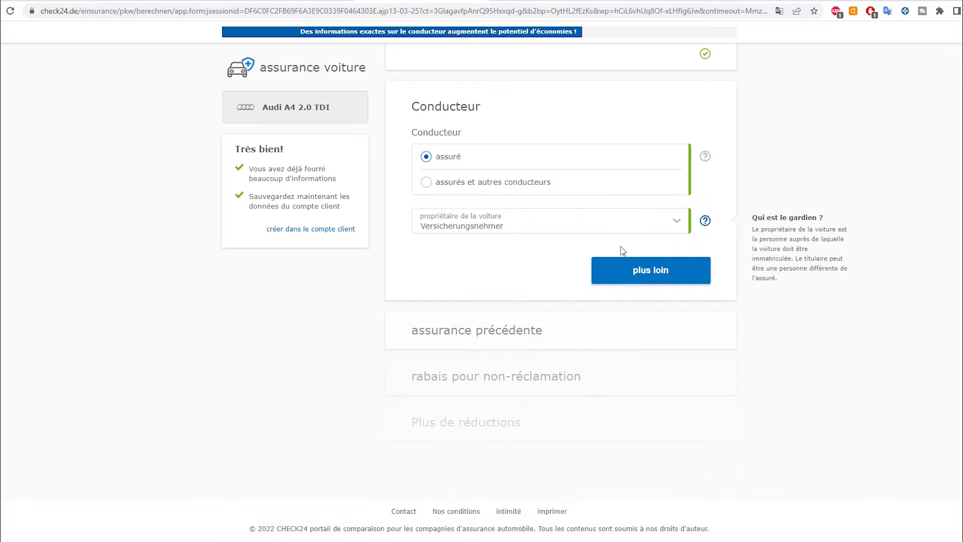
# Complete the driver section and display the tariff comparison with every additional discount question left at non
pyautogui.click(643, 270)
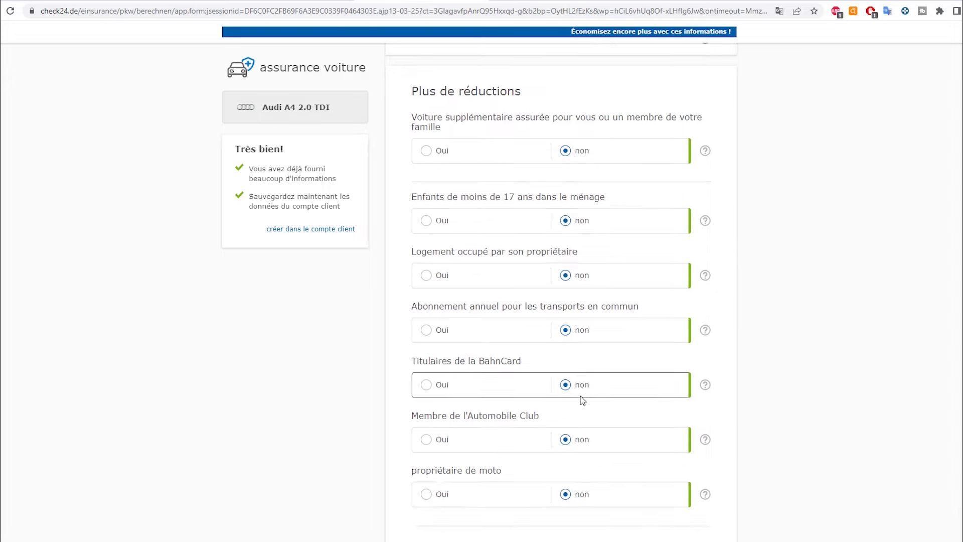
pyautogui.scroll(-5, 577, 391)
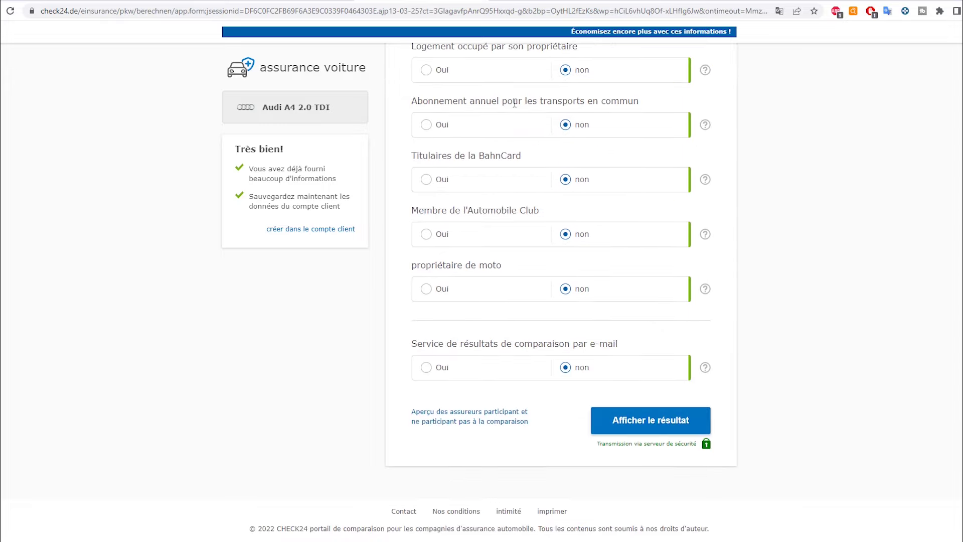
pyautogui.click(647, 420)
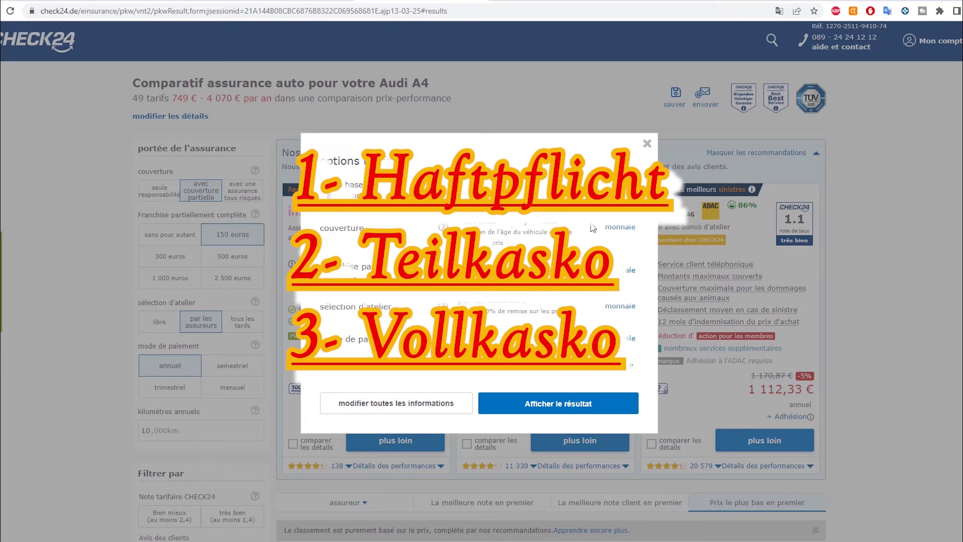
# Change the coverage in the tariff options to nur Haftpflicht
pyautogui.click(620, 229)
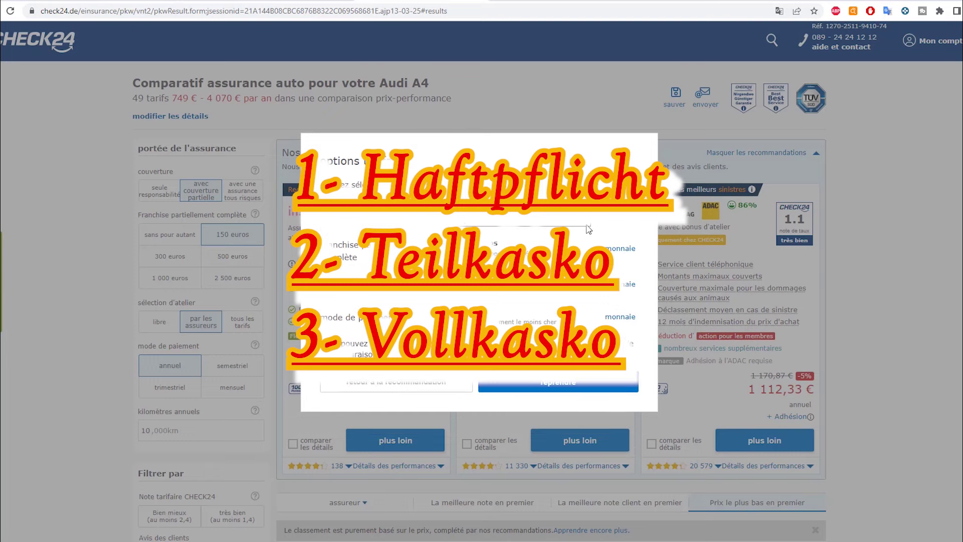
pyautogui.click(588, 229)
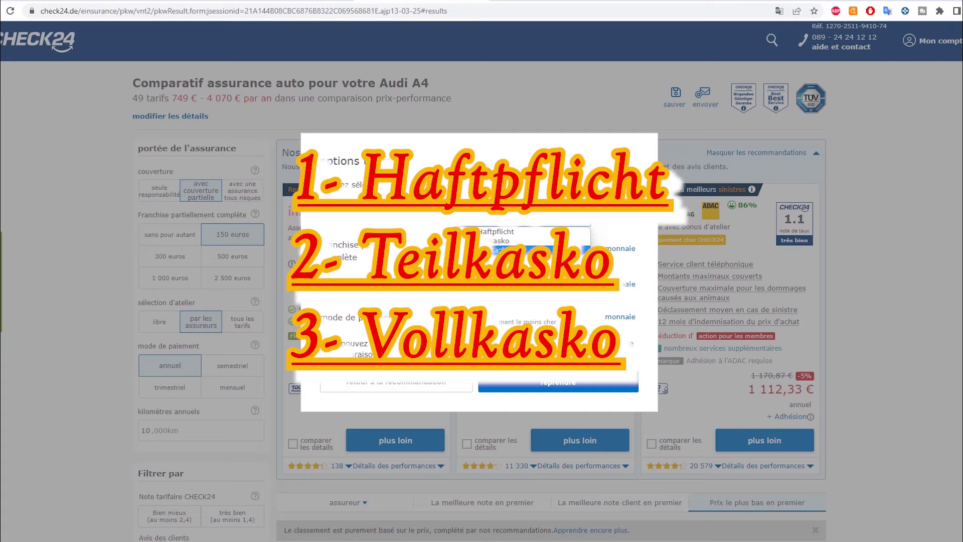
pyautogui.click(496, 232)
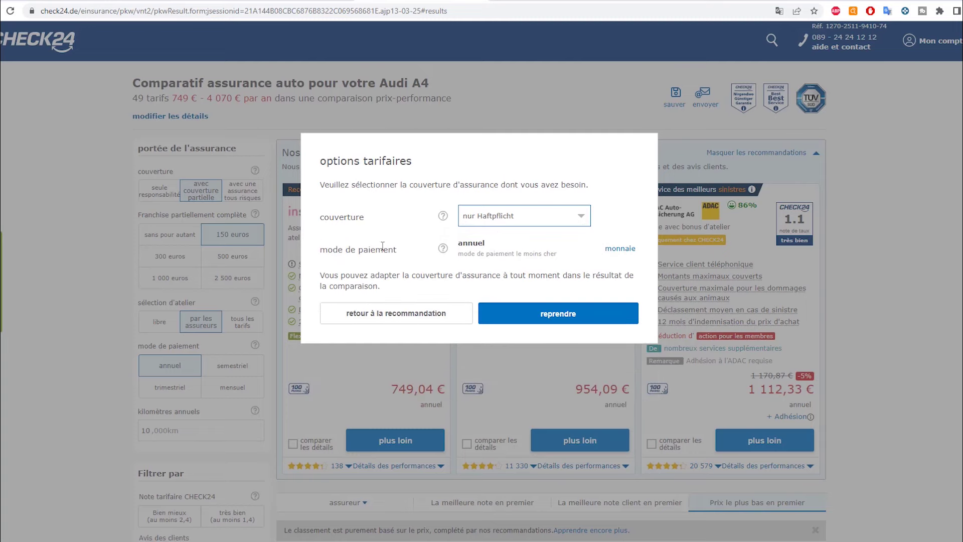
# Set the payment mode to mensuel and apply the tariff options to the comparison
pyautogui.click(621, 249)
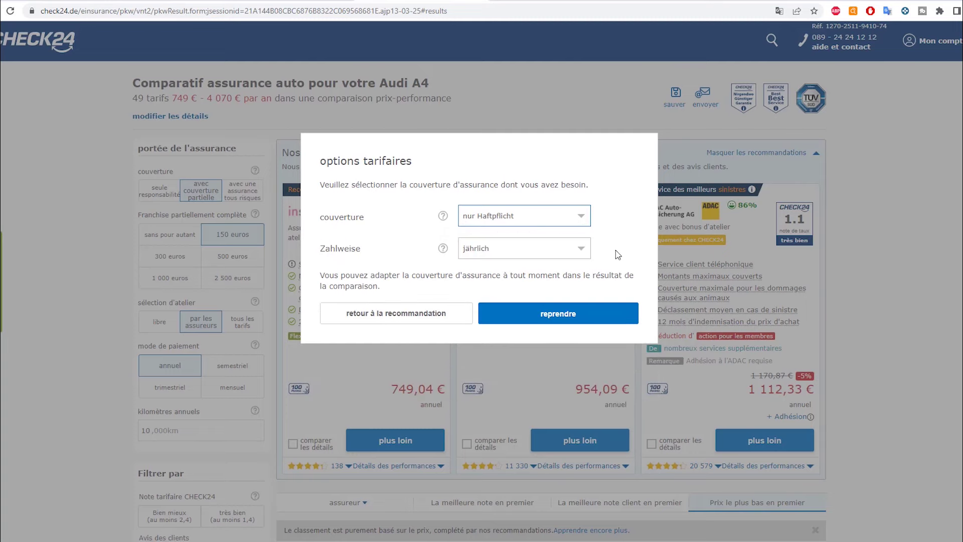
pyautogui.click(547, 257)
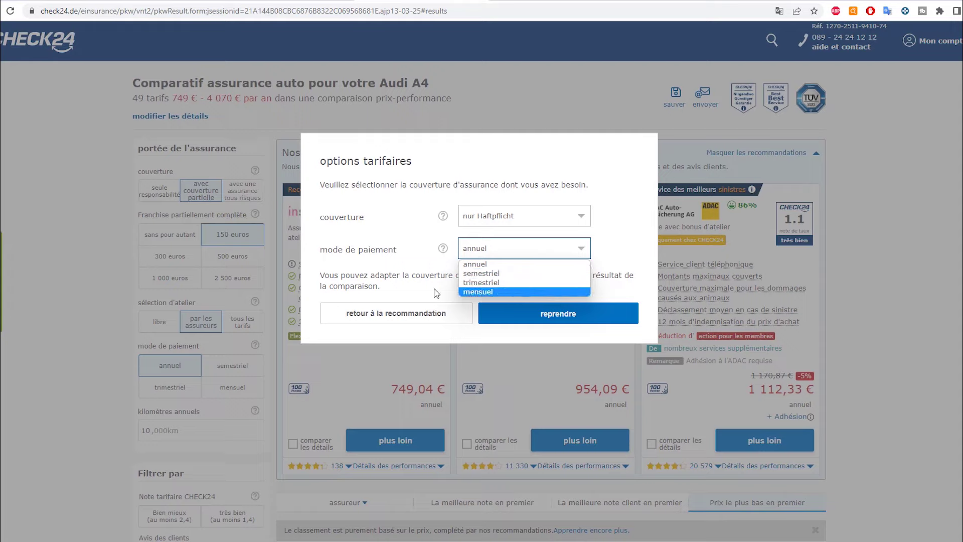
pyautogui.click(402, 283)
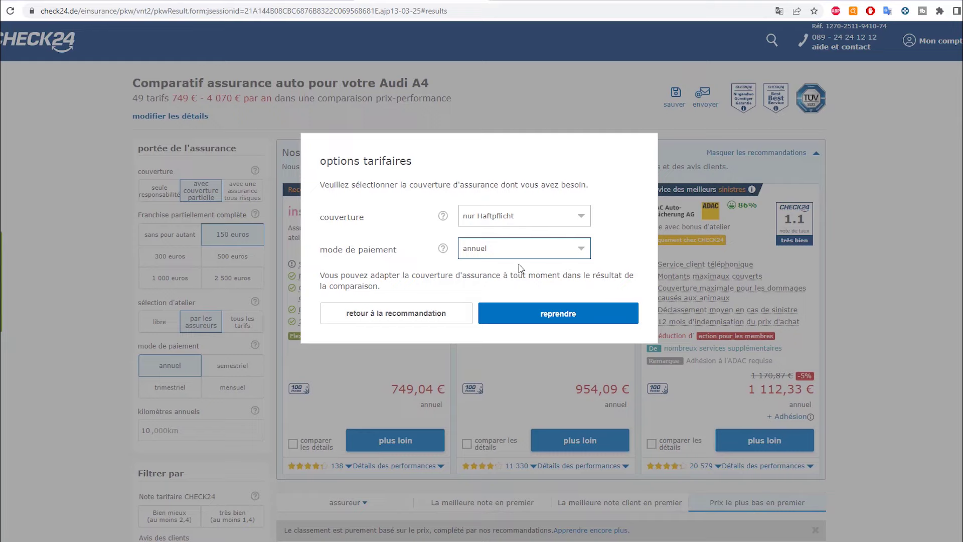
pyautogui.click(493, 249)
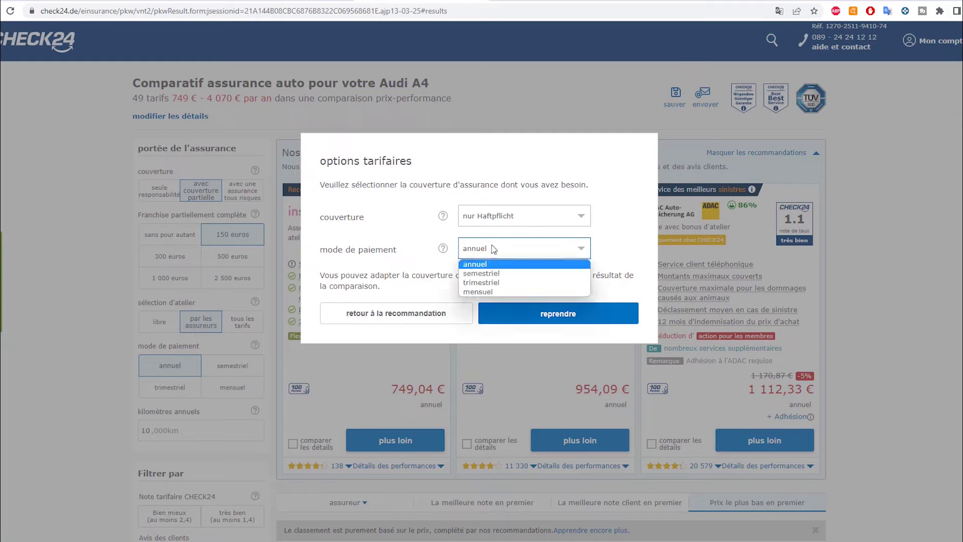
pyautogui.click(483, 291)
pyautogui.click(547, 318)
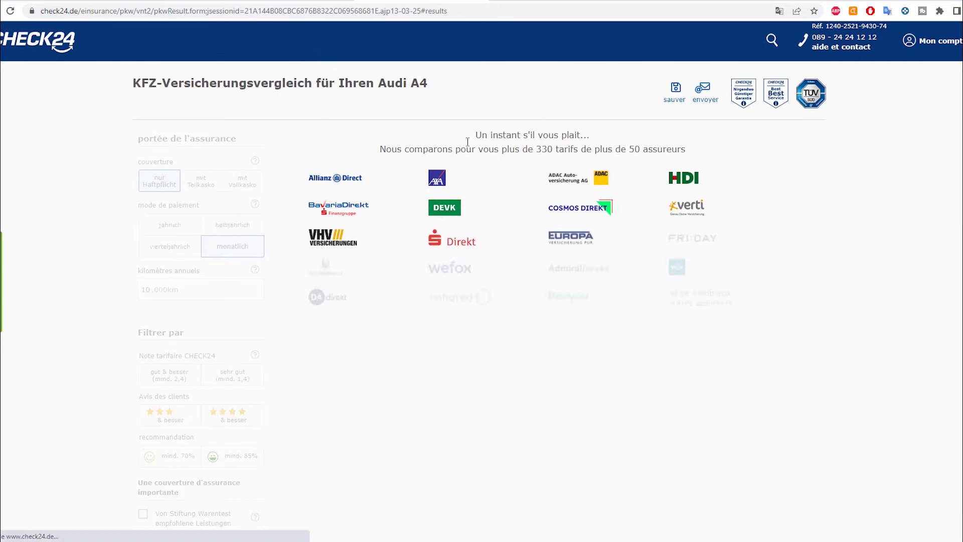
# Load further results and look through the liability-only tariffs, comparing insurers and monthly prices from the end of the list upward
pyautogui.scroll(-20, 527, 251)
pyautogui.click(557, 332)
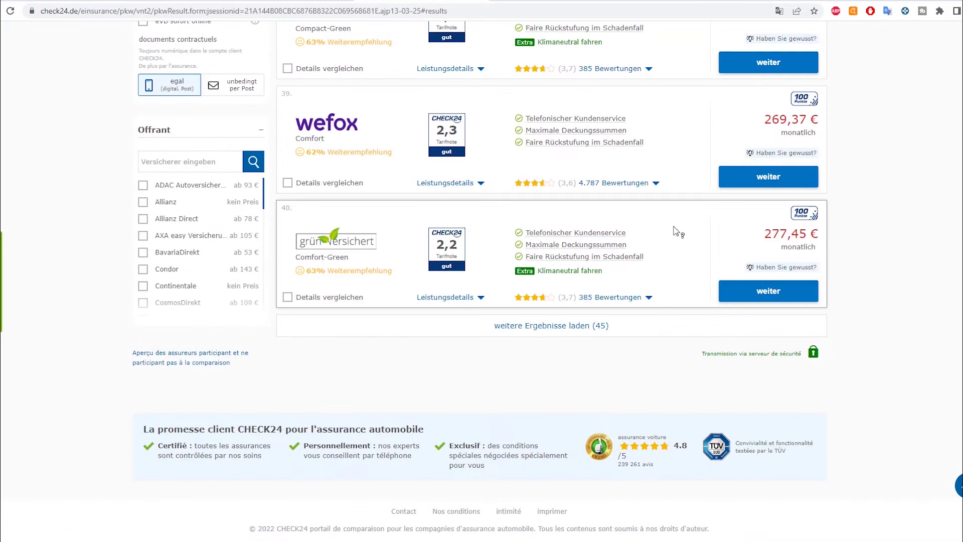
pyautogui.scroll(4, 672, 290)
pyautogui.scroll(6, 412, 275)
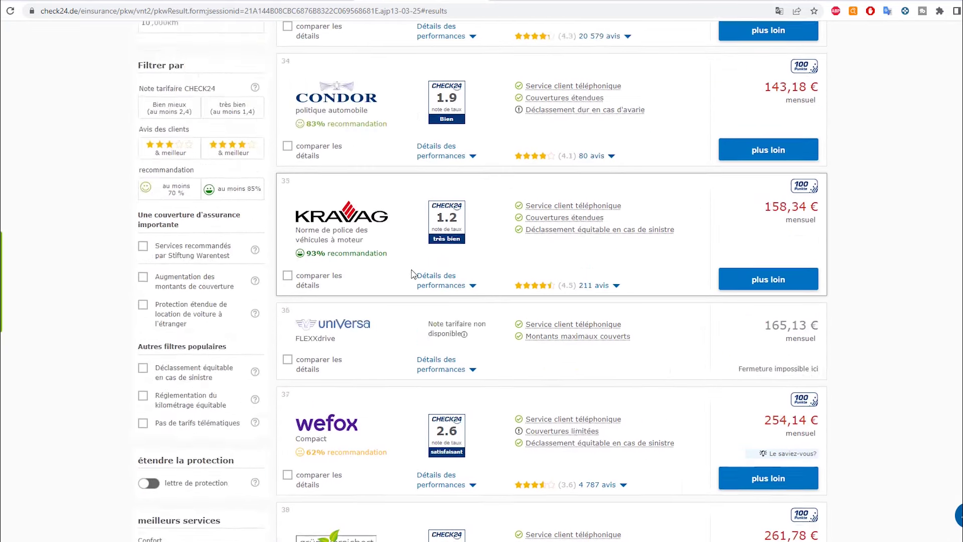
pyautogui.scroll(20, 412, 275)
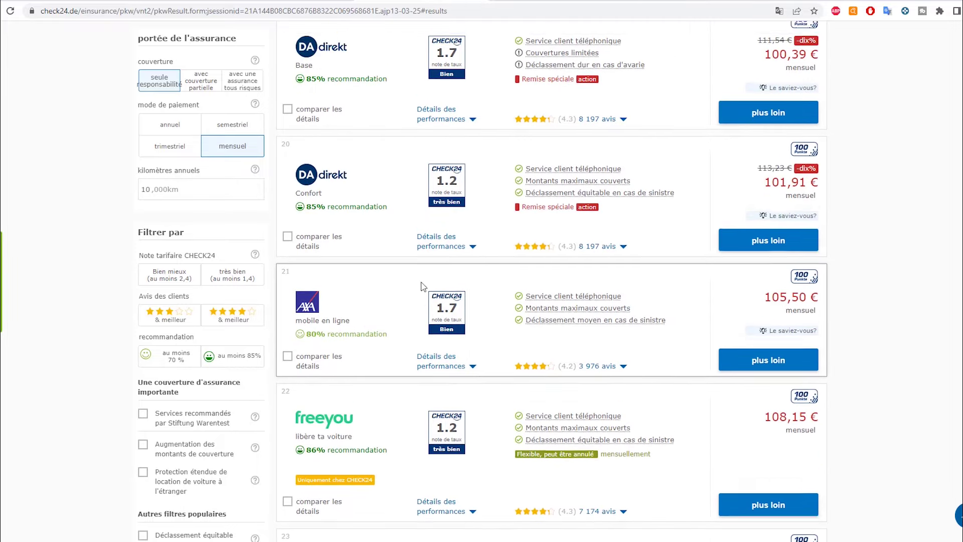
pyautogui.scroll(20, 421, 286)
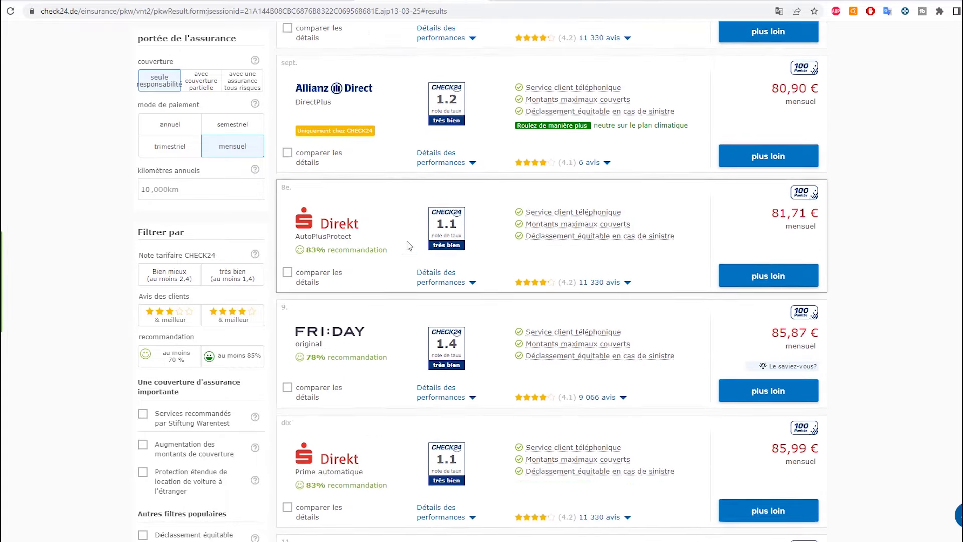
pyautogui.scroll(20, 410, 245)
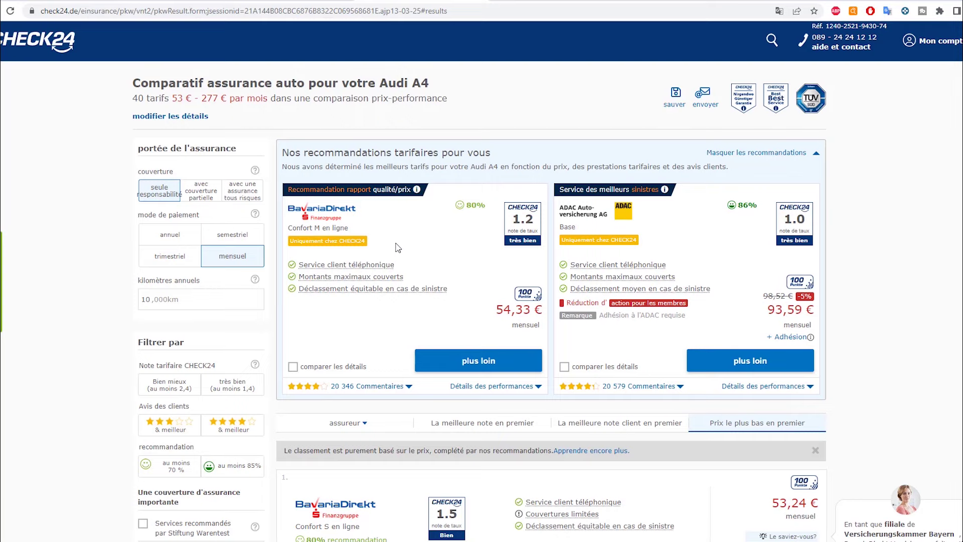
# Open the recommended BavariaDirekt Confort M tariff and review its service benefits and monthly price
pyautogui.click(332, 227)
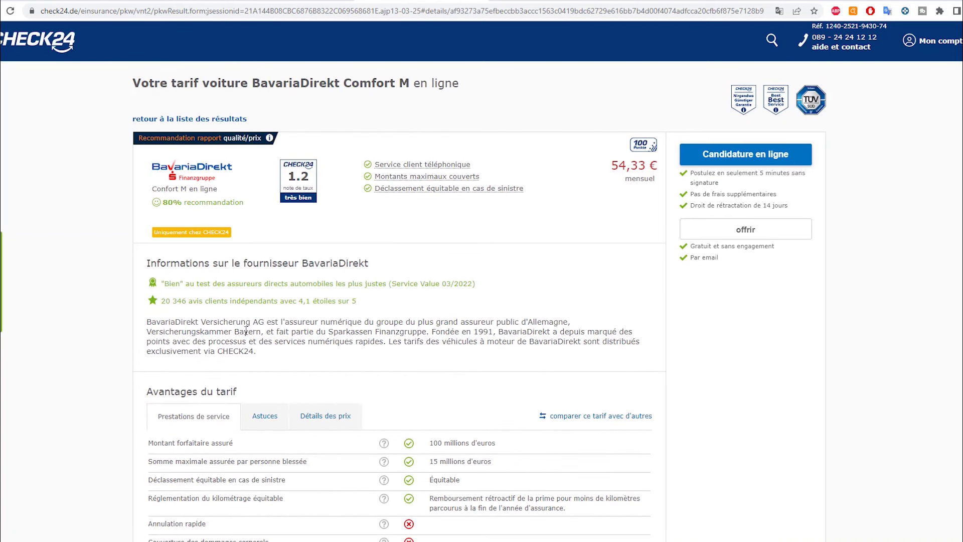
pyautogui.scroll(-4, 319, 313)
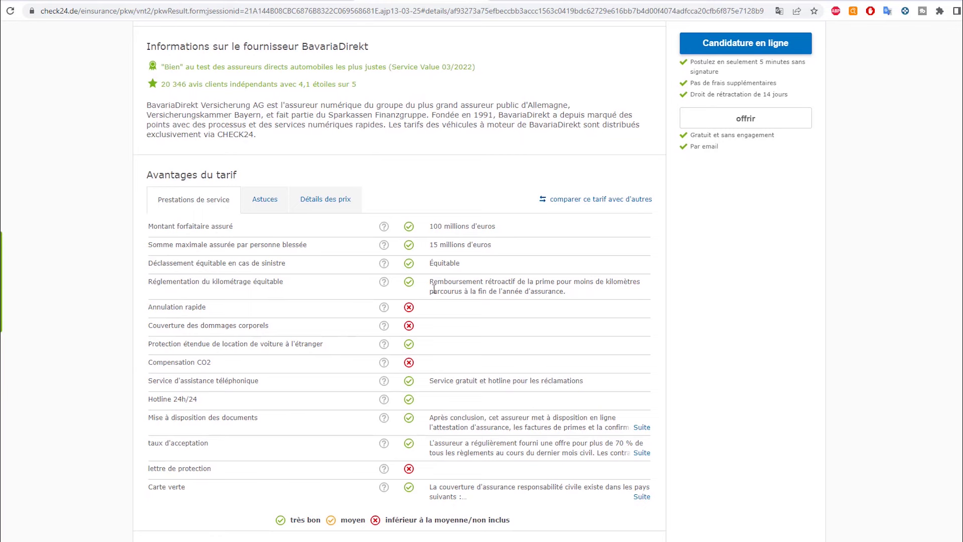
pyautogui.scroll(-2, 289, 385)
pyautogui.scroll(6, 289, 386)
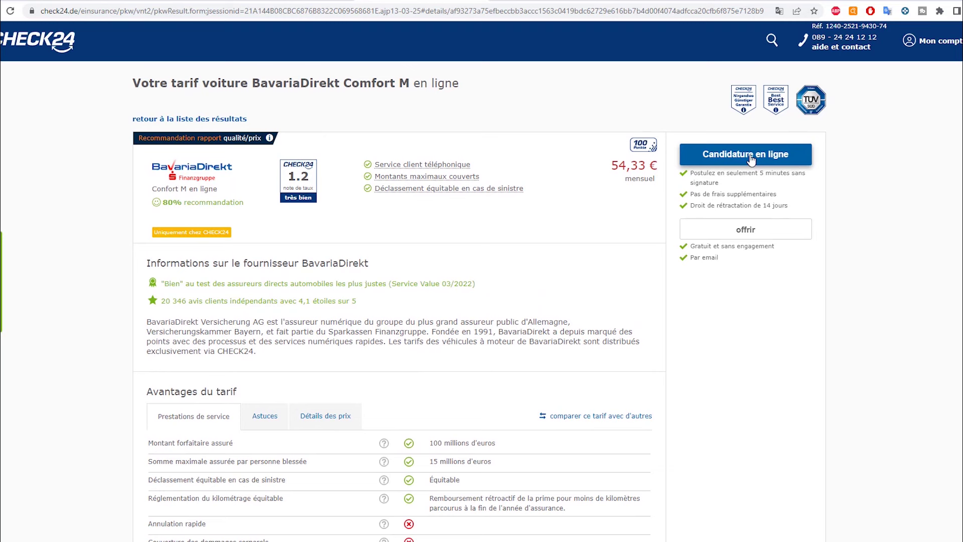
pyautogui.moveTo(610, 165)
pyautogui.mouseDown()
pyautogui.moveTo(663, 168)
pyautogui.moveTo(613, 168)
pyautogui.moveTo(659, 167)
pyautogui.moveTo(654, 179)
pyautogui.moveTo(623, 179)
pyautogui.mouseUp()
pyautogui.click(608, 164)
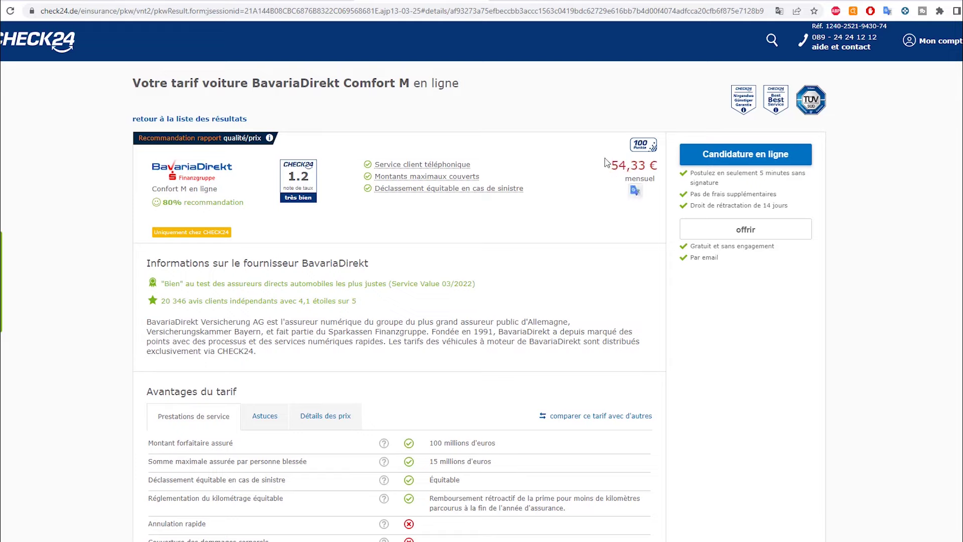